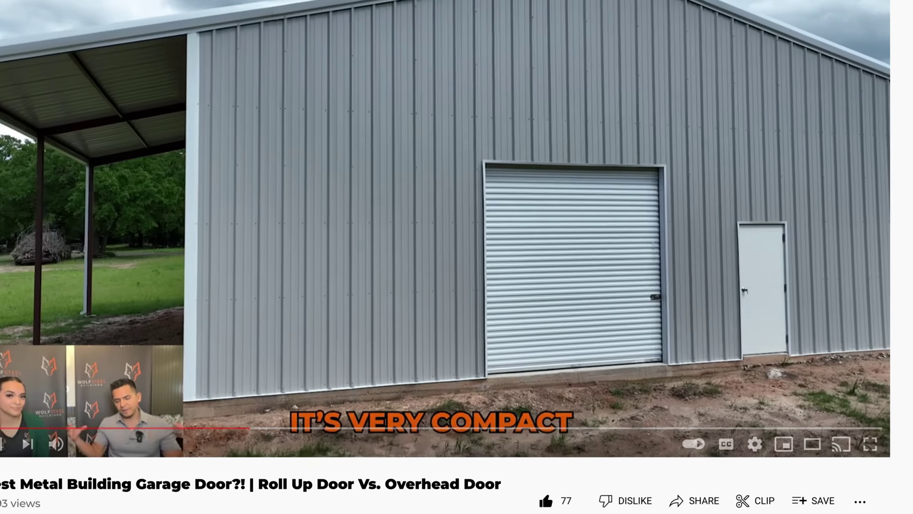
# Step: Close the overhead door options and add a vent to the gables of the front wall and the back wall
pyautogui.click(810, 302)
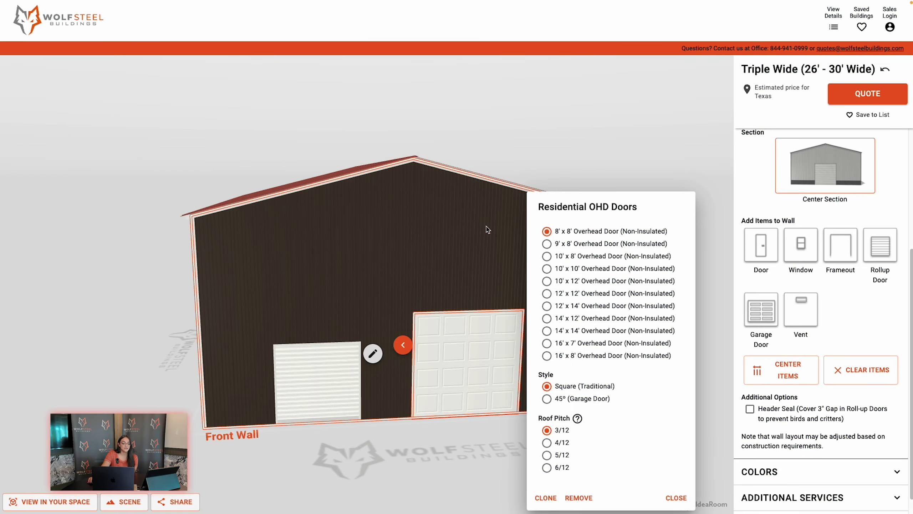
pyautogui.click(486, 226)
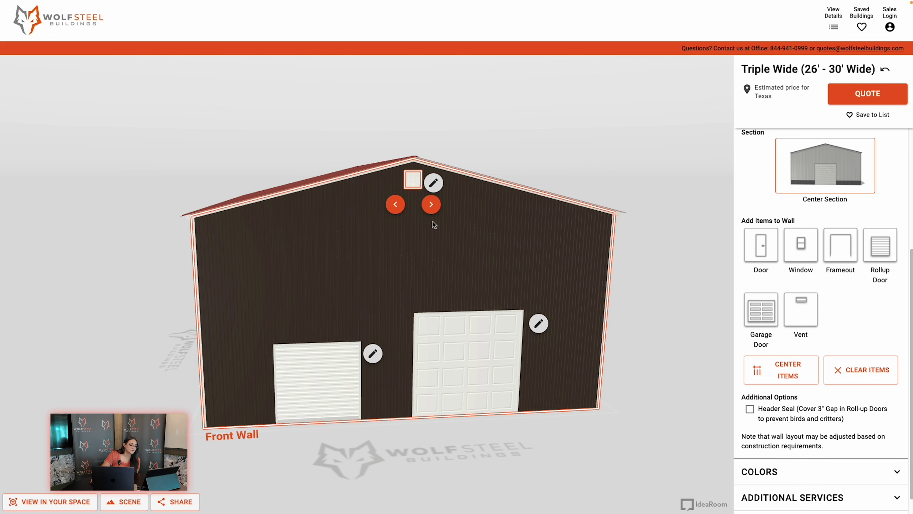
pyautogui.moveTo(524, 210); pyautogui.dragTo(370, 292)
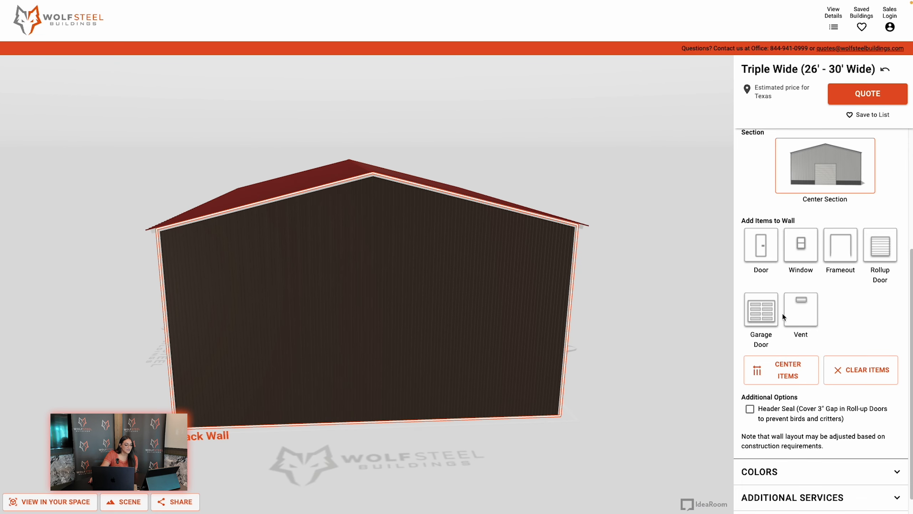
pyautogui.click(795, 306)
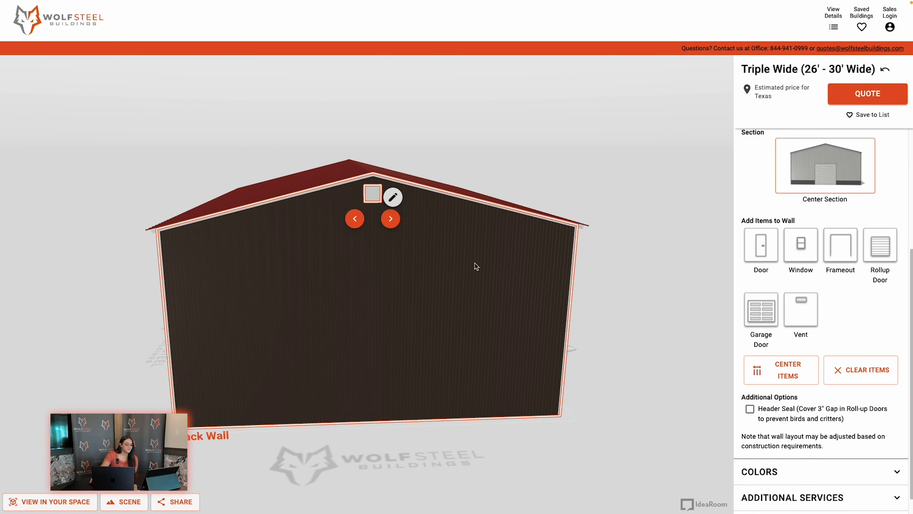
# Step: Center the door, window and frameout along the left wall
pyautogui.moveTo(540, 276); pyautogui.dragTo(284, 281)
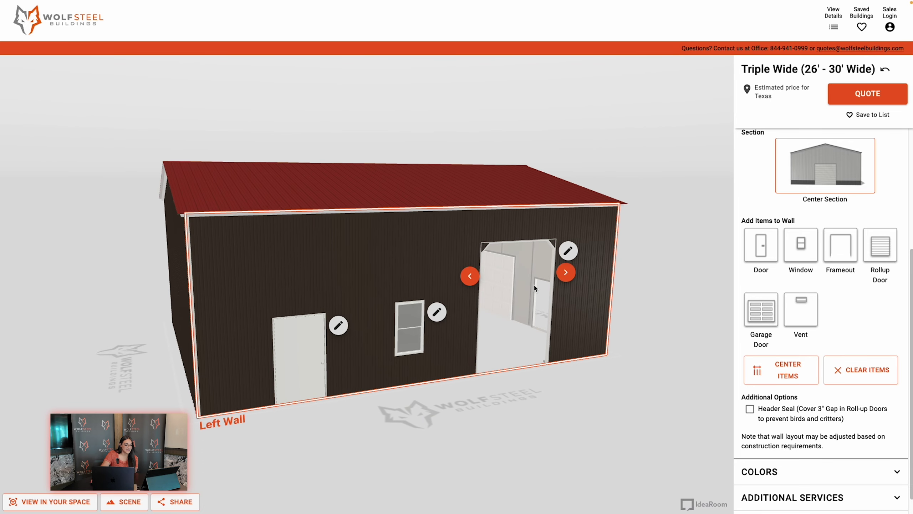
pyautogui.click(410, 273)
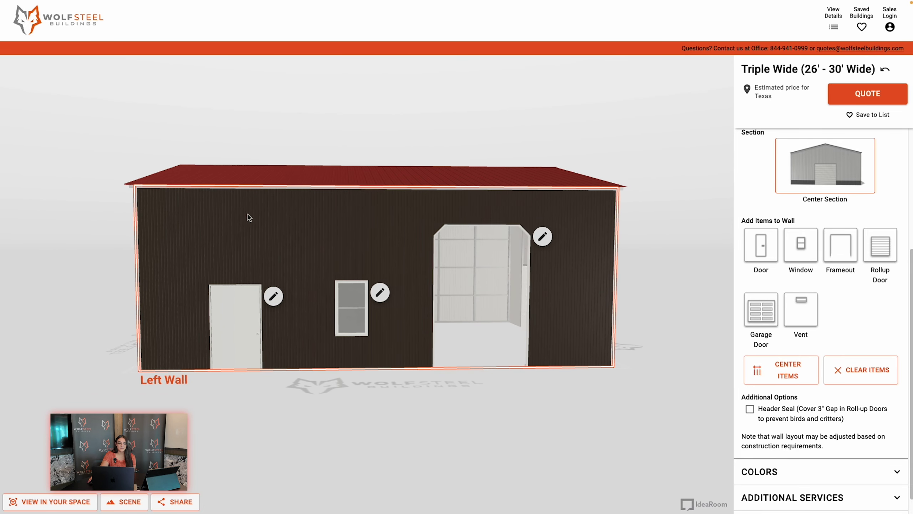
pyautogui.click(790, 374)
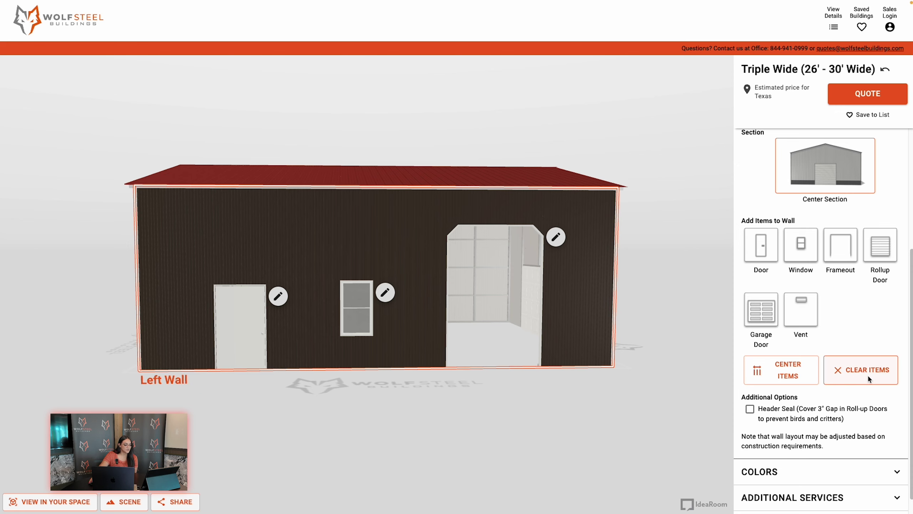
# Step: Check the options of the front wall's gable vent and close the doors, windows and frameouts settings
pyautogui.moveTo(607, 273); pyautogui.dragTo(301, 273)
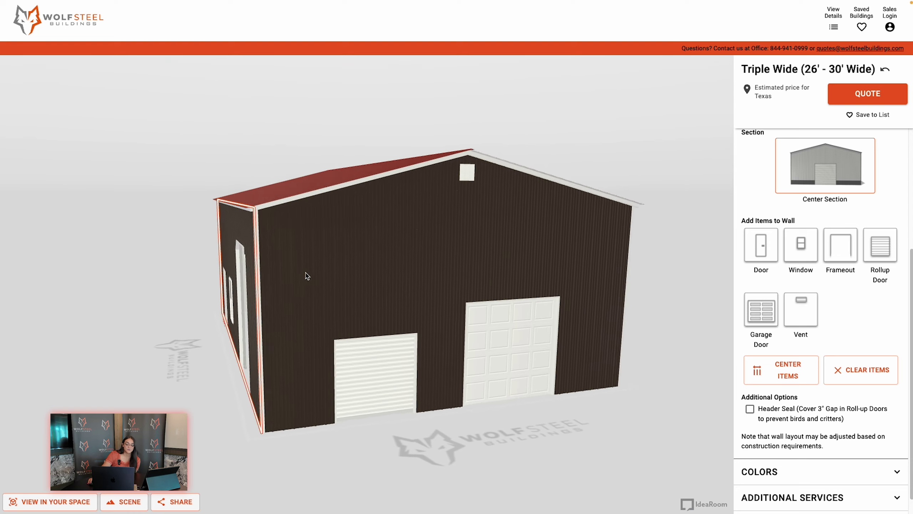
pyautogui.click(412, 177)
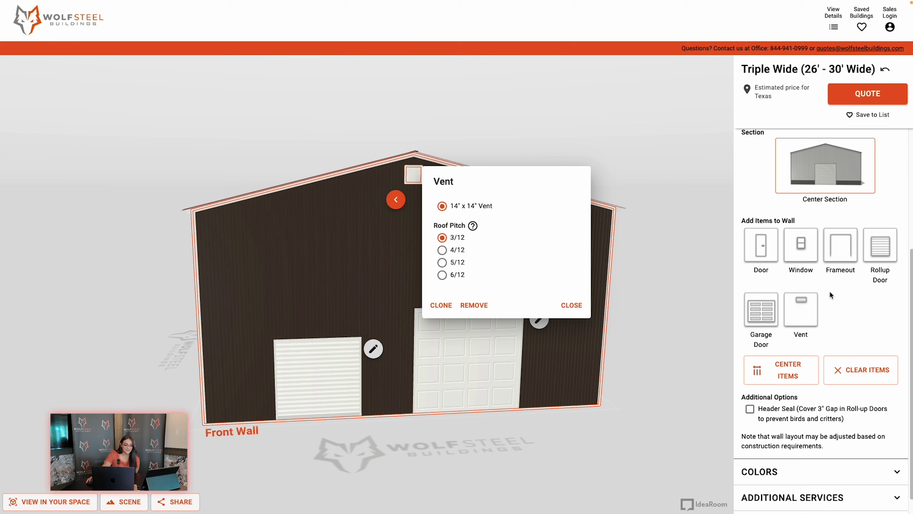
pyautogui.click(677, 159)
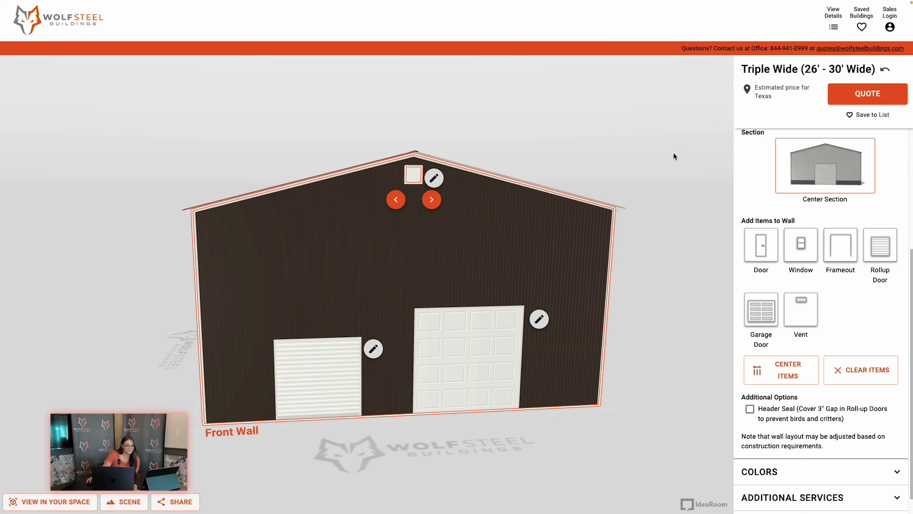
pyautogui.scroll(5, 905, 201)
pyautogui.click(897, 211)
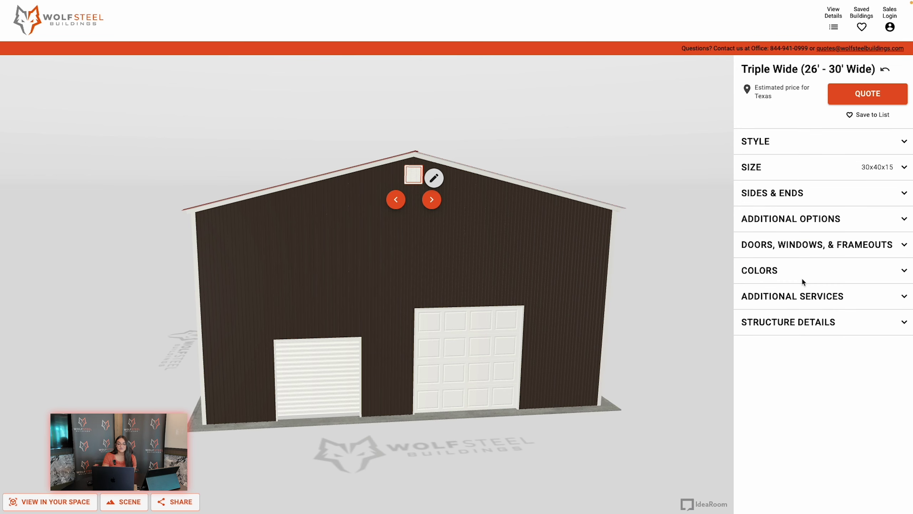
# Step: Review the roof, trim, siding and wainscot color choices and the building style options
pyautogui.click(903, 271)
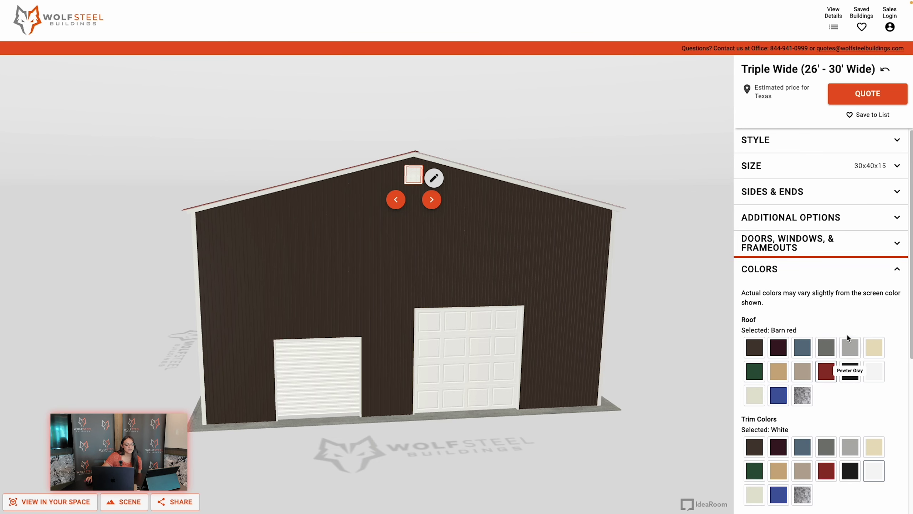
pyautogui.scroll(-2, 861, 314)
pyautogui.scroll(-1, 867, 311)
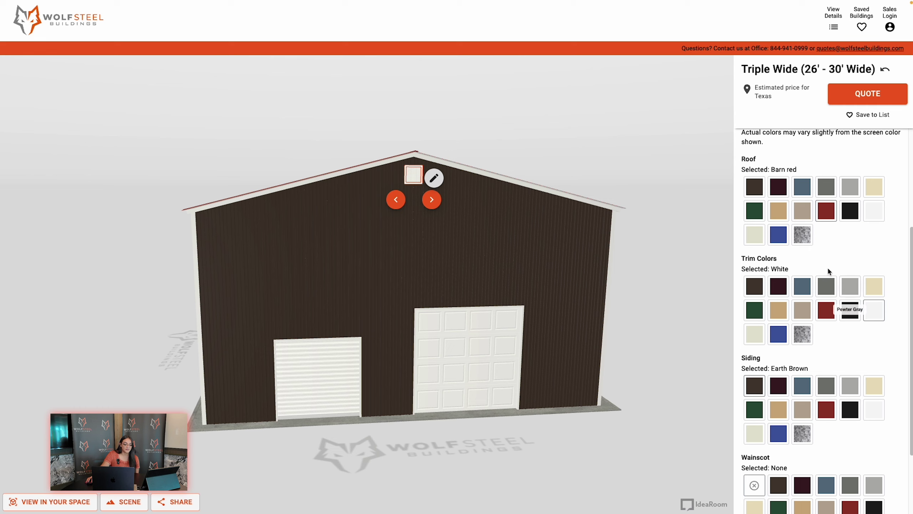
pyautogui.scroll(5, 790, 177)
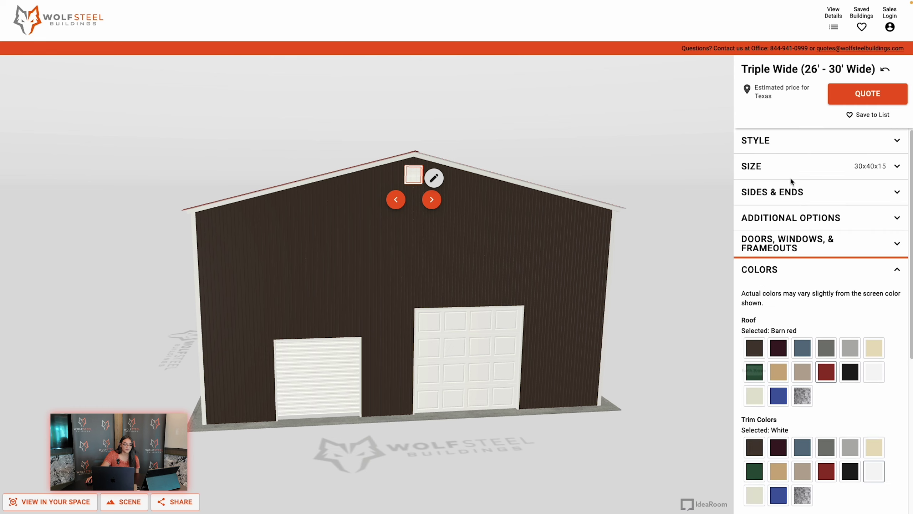
pyautogui.click(897, 141)
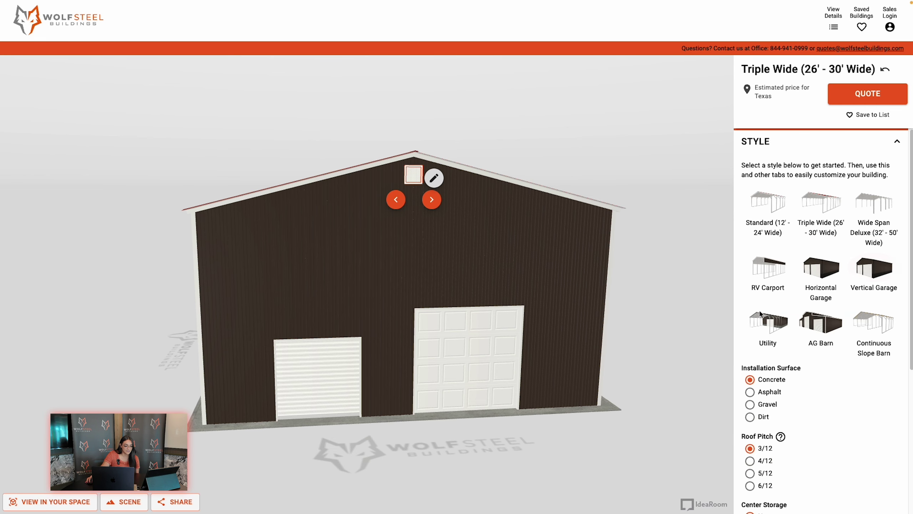
pyautogui.click(894, 145)
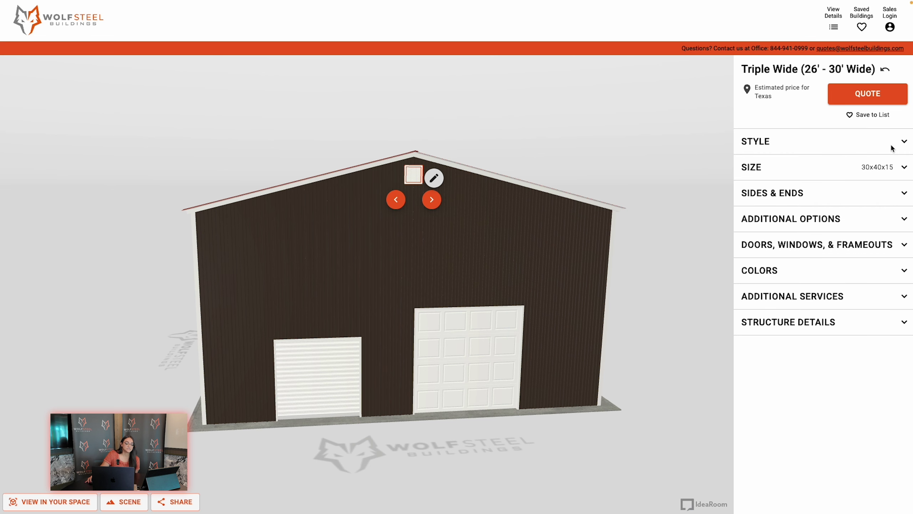
# Step: Try the roof in White, Black, Evergreen and Royal Blue, viewing the building from above
pyautogui.click(893, 270)
pyautogui.scroll(-1, 831, 266)
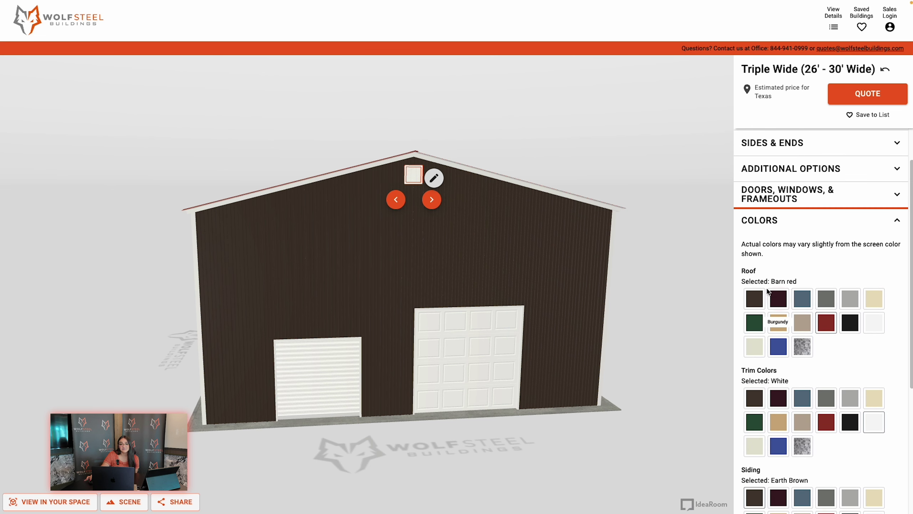
pyautogui.scroll(-1, 784, 288)
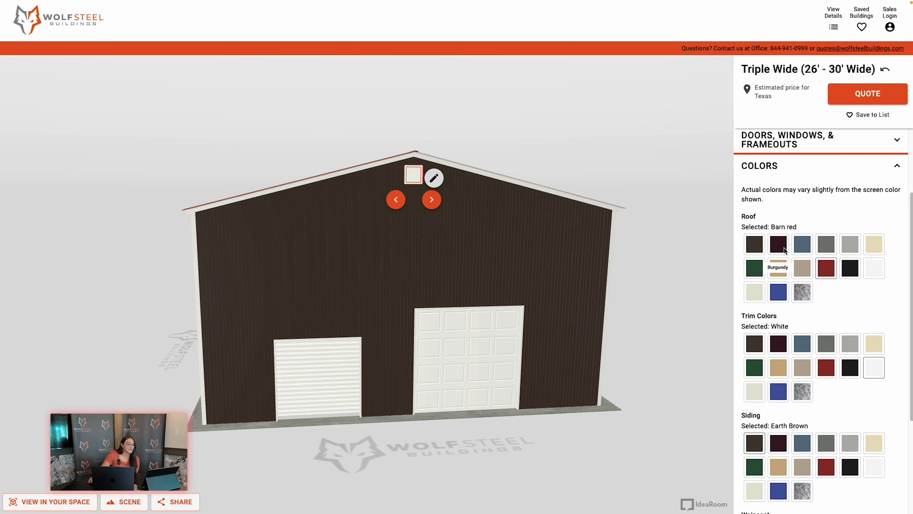
pyautogui.click(874, 269)
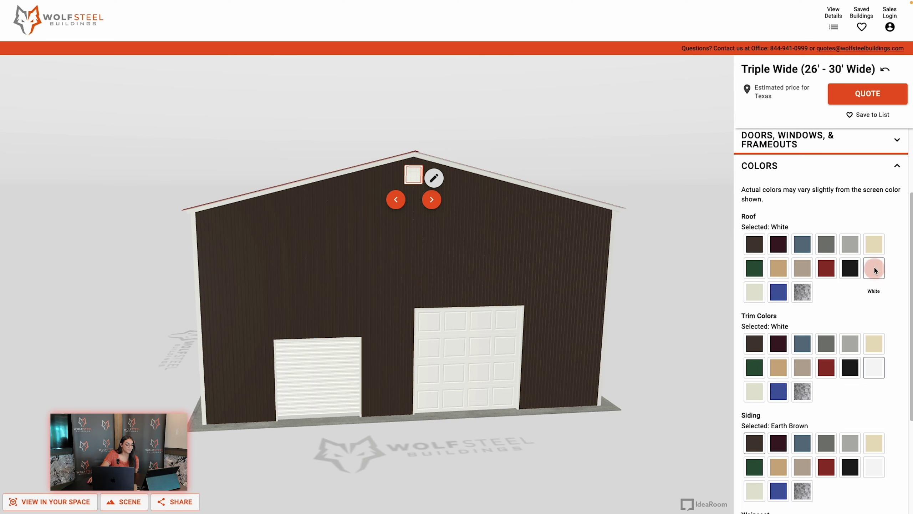
pyautogui.moveTo(566, 236); pyautogui.dragTo(732, 271)
pyautogui.click(851, 269)
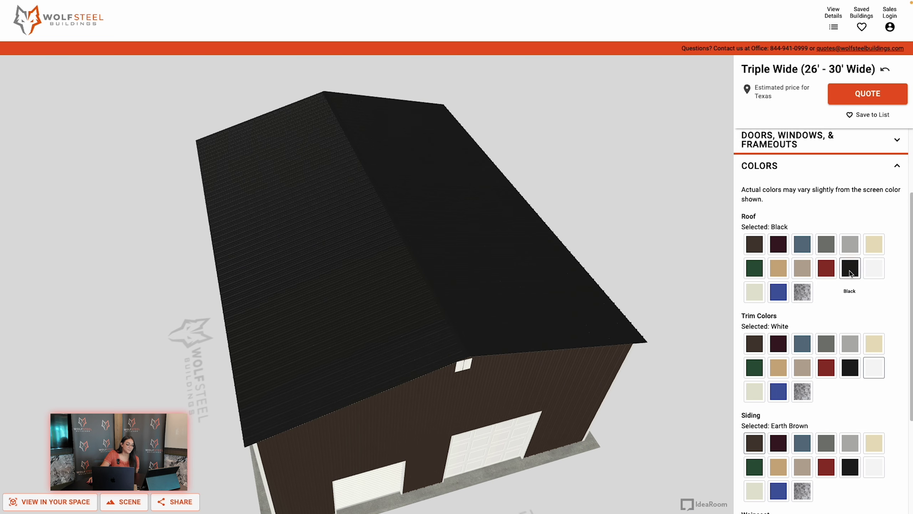
pyautogui.scroll(6, 536, 271)
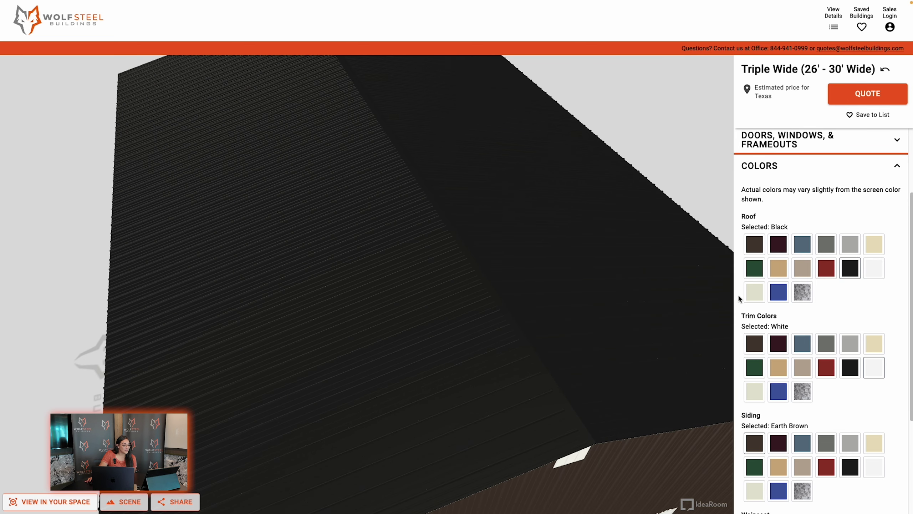
pyautogui.click(755, 268)
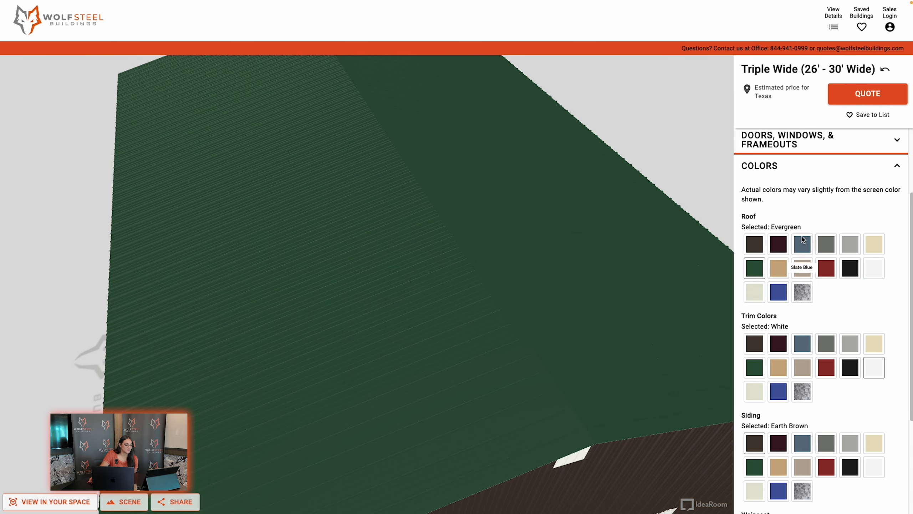
pyautogui.click(778, 292)
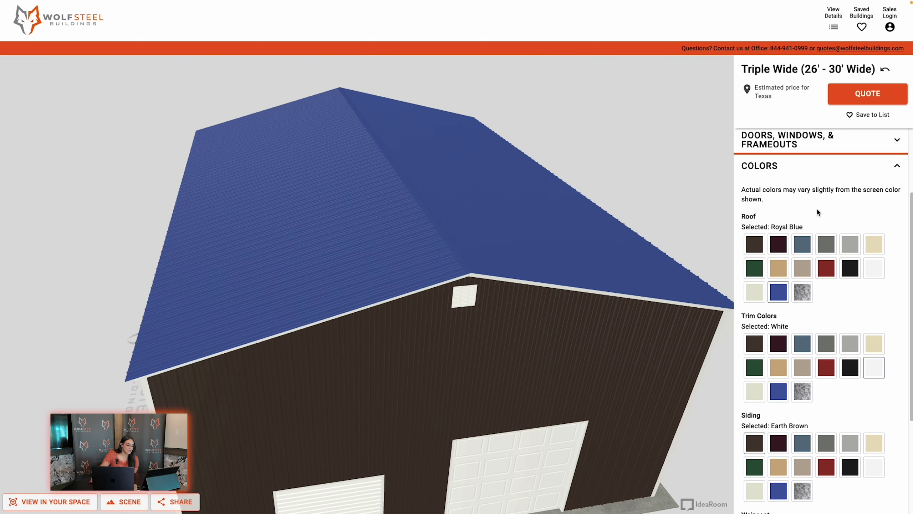
# Step: Try the trim in Earth Brown and a taupe shade, and set it back to White
pyautogui.scroll(-1, 826, 215)
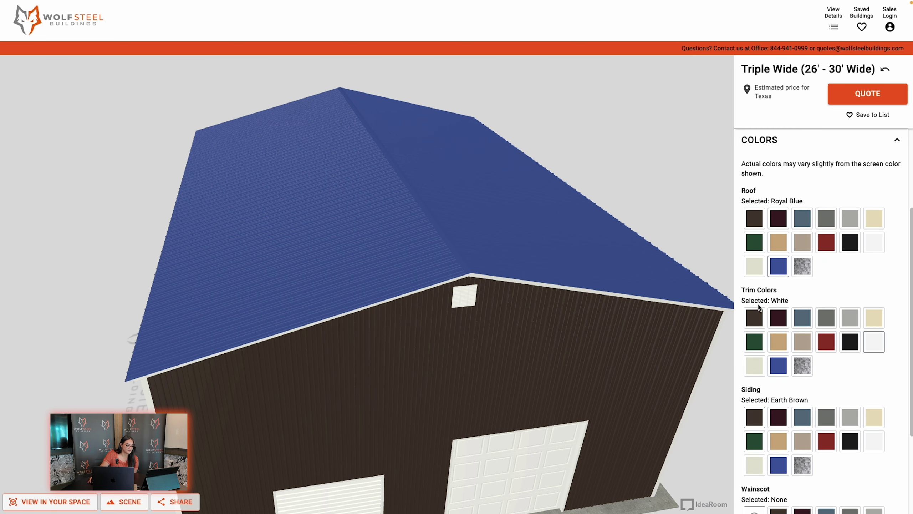
pyautogui.click(754, 317)
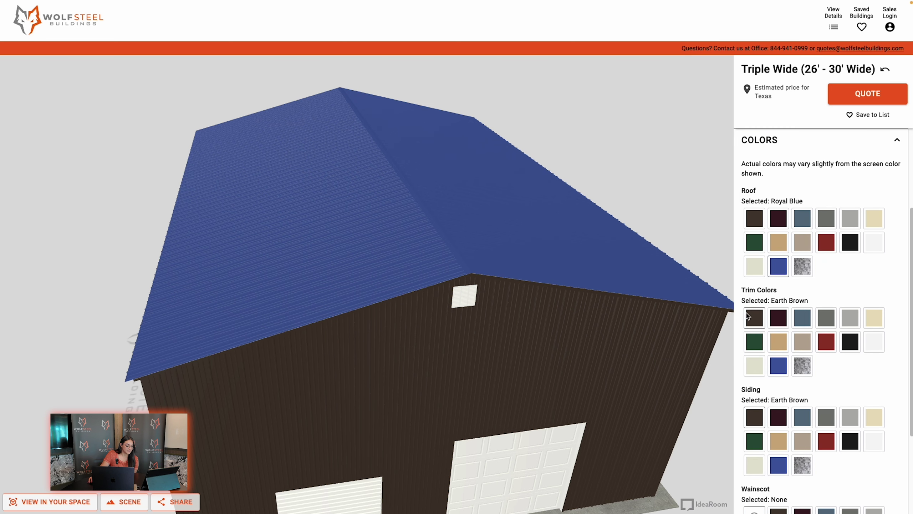
pyautogui.click(804, 343)
pyautogui.click(873, 342)
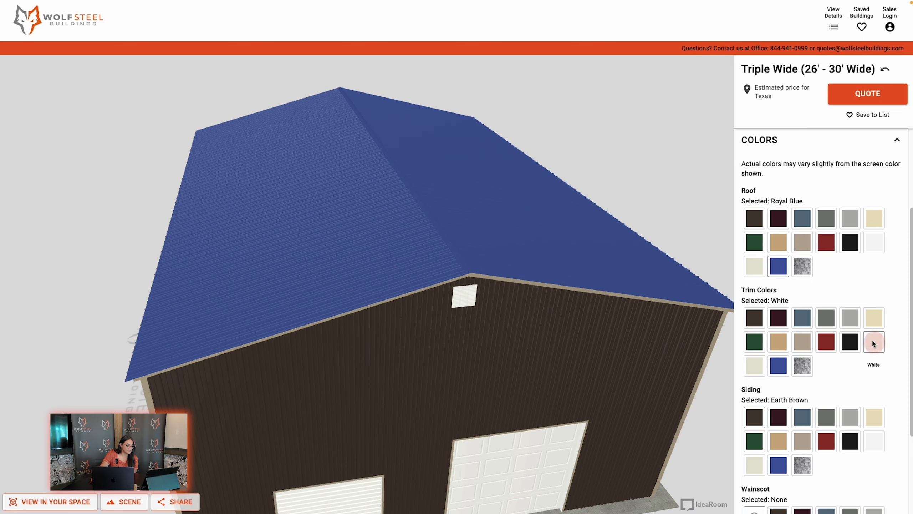
# Step: Set the roof color to Black and the siding color to White
pyautogui.click(850, 242)
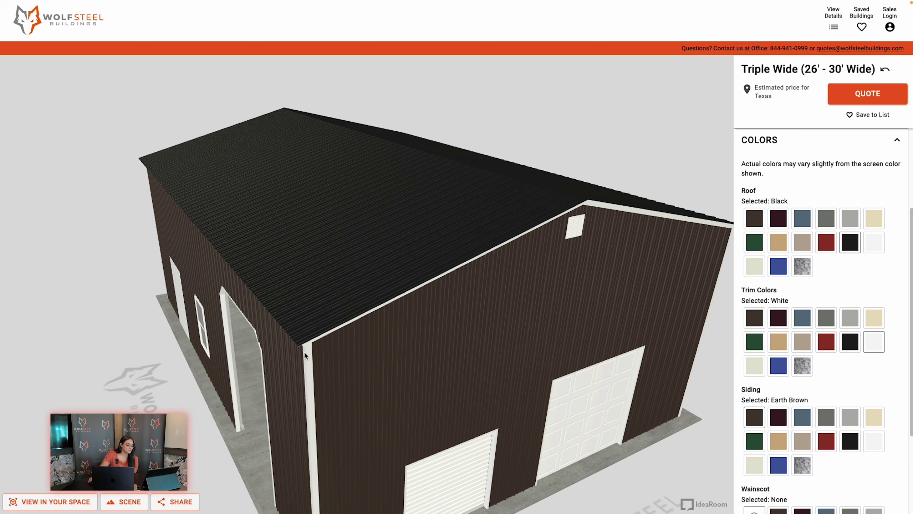
pyautogui.moveTo(252, 395); pyautogui.dragTo(454, 340)
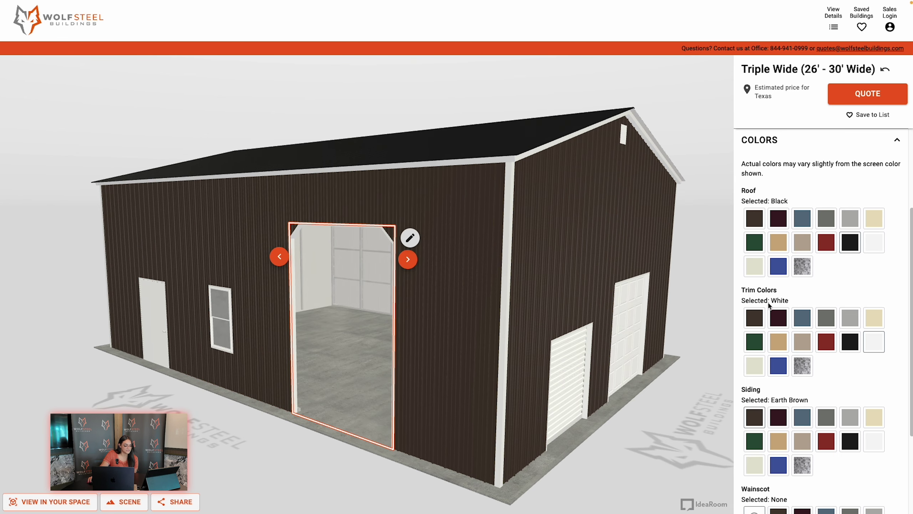
pyautogui.scroll(-1, 768, 305)
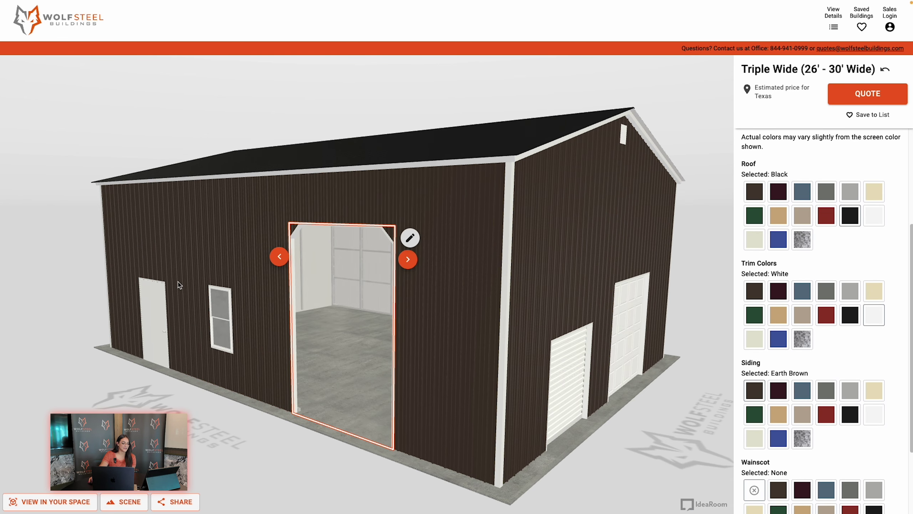
pyautogui.click(876, 415)
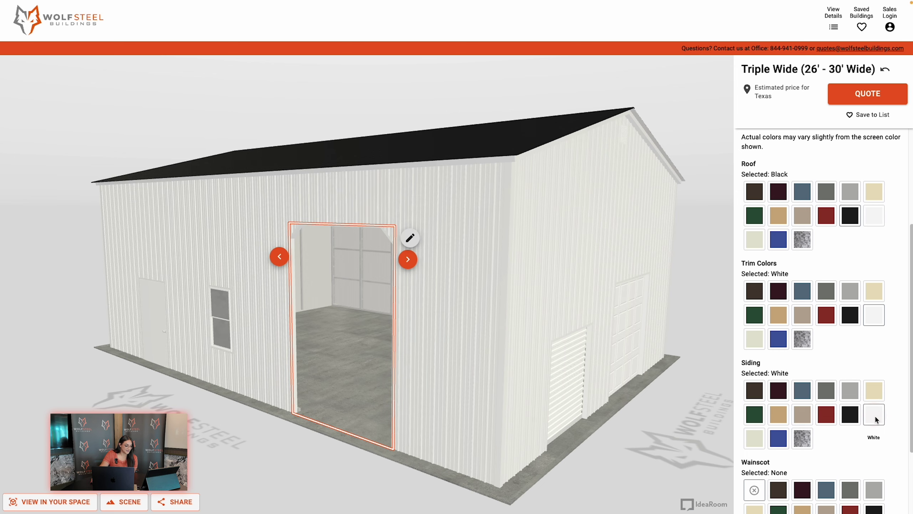
# Step: Add a Black wainscot and inspect it on the front and left walls
pyautogui.moveTo(675, 242); pyautogui.dragTo(385, 238)
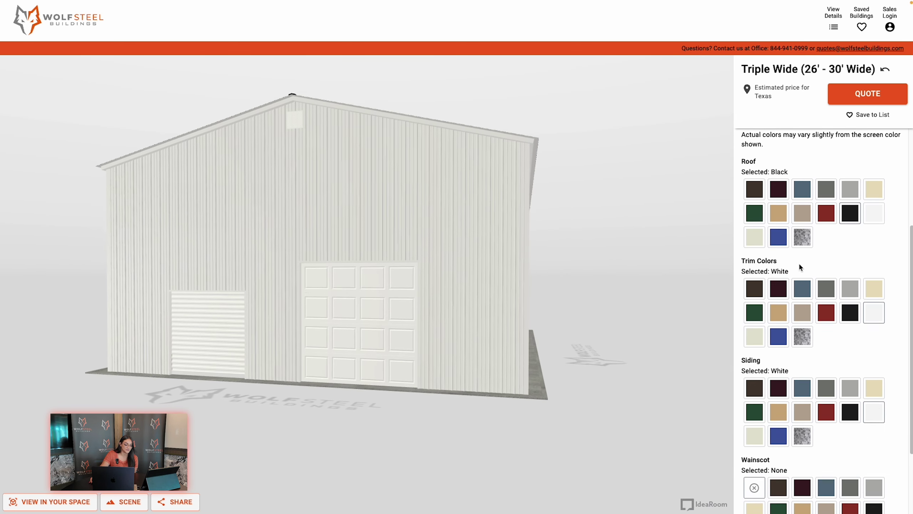
pyautogui.scroll(-1, 805, 259)
pyautogui.scroll(-1, 812, 254)
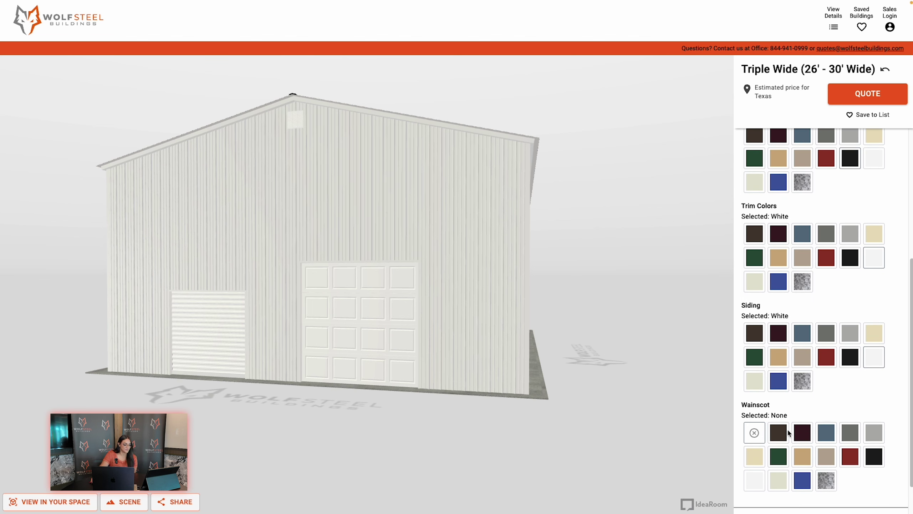
pyautogui.click(874, 456)
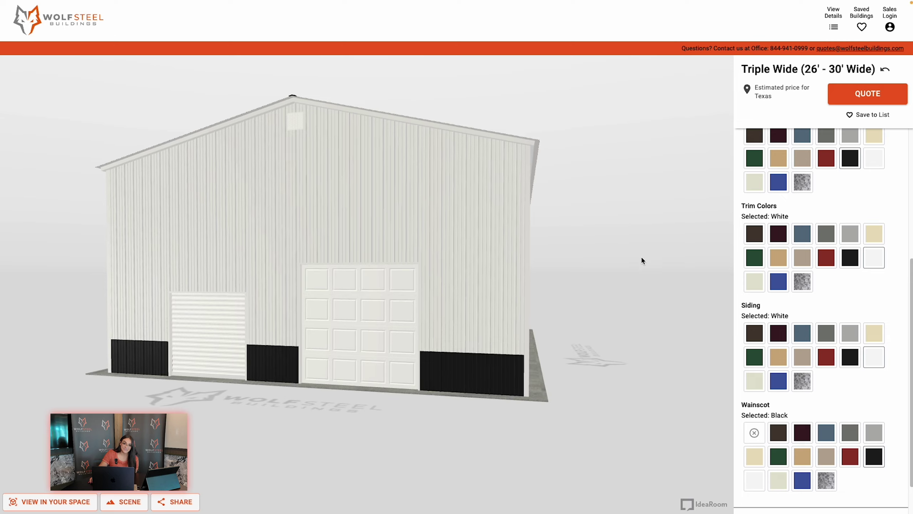
pyautogui.moveTo(641, 255); pyautogui.dragTo(704, 281)
pyautogui.moveTo(476, 280); pyautogui.dragTo(607, 271)
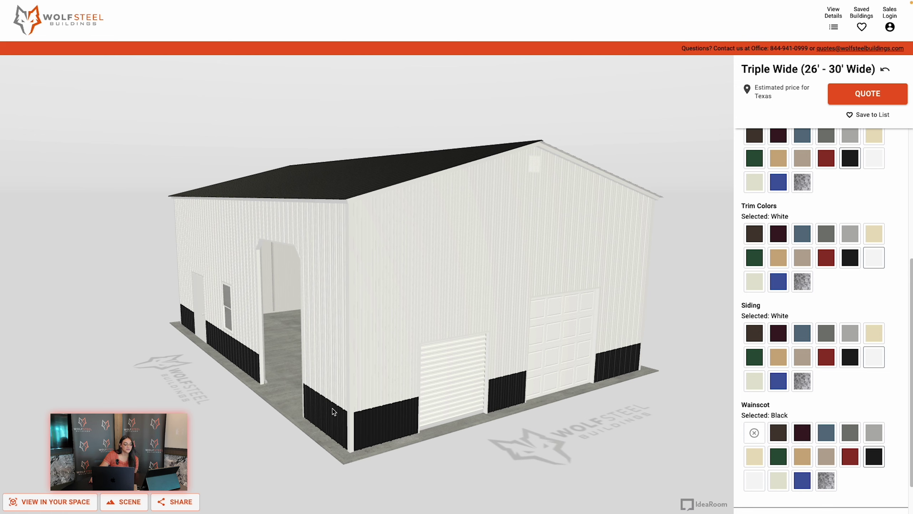
pyautogui.click(302, 390)
pyautogui.click(311, 389)
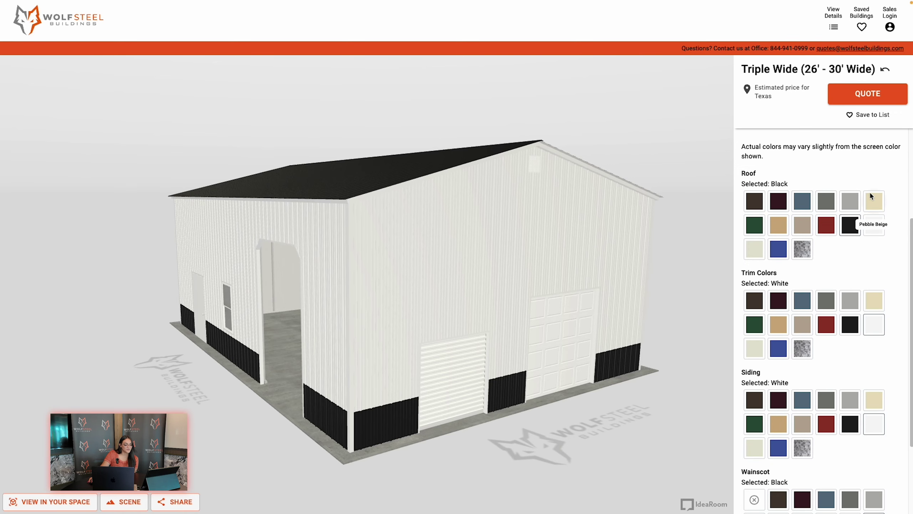
# Step: Close the color settings and review the additional custom-quoted services and warranty information
pyautogui.scroll(2, 887, 183)
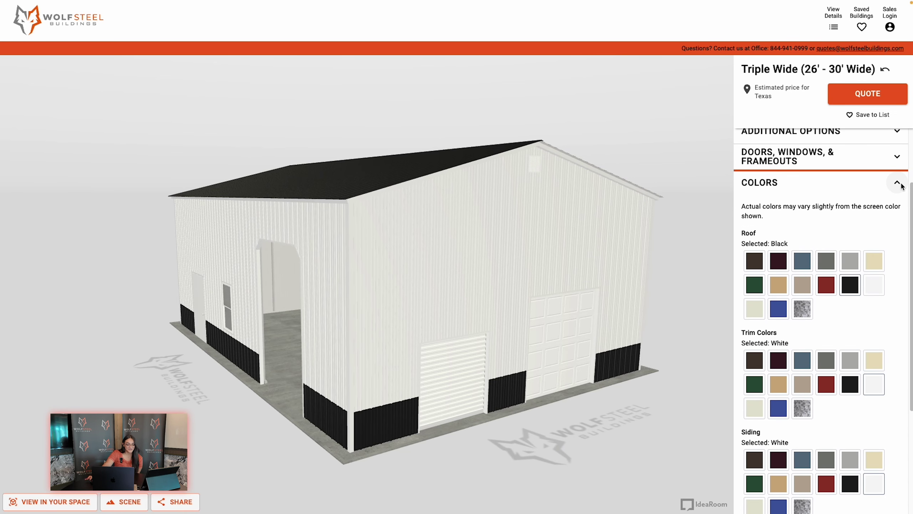
pyautogui.click(898, 184)
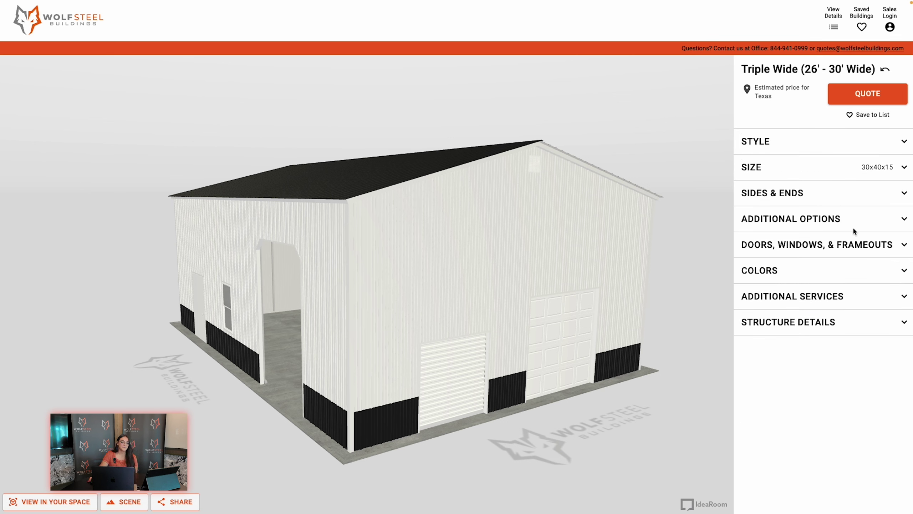
pyautogui.click(903, 297)
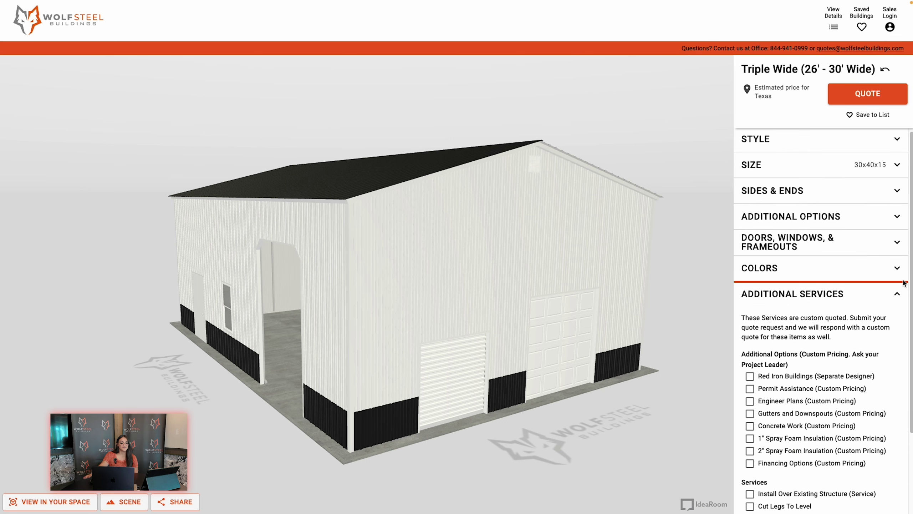
pyautogui.scroll(-2, 875, 265)
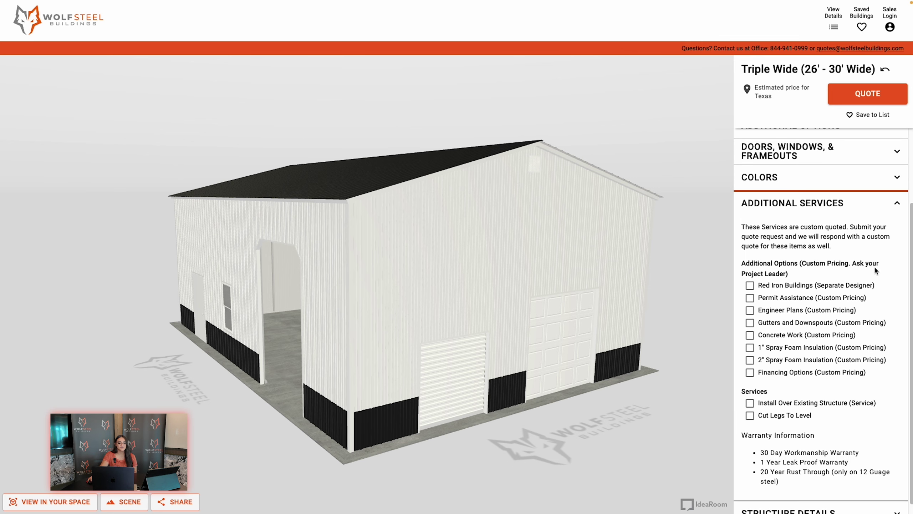